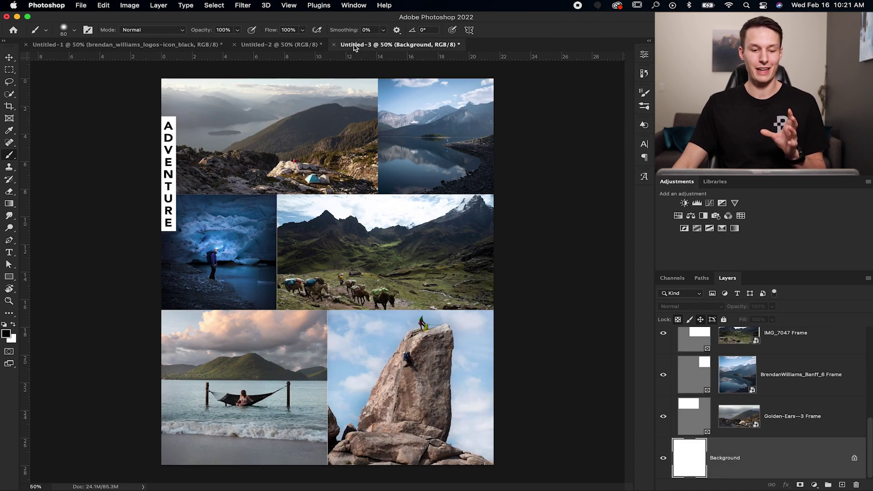
Bring the Untitled-1 About page document to the front and start saving a copy
click(191, 44)
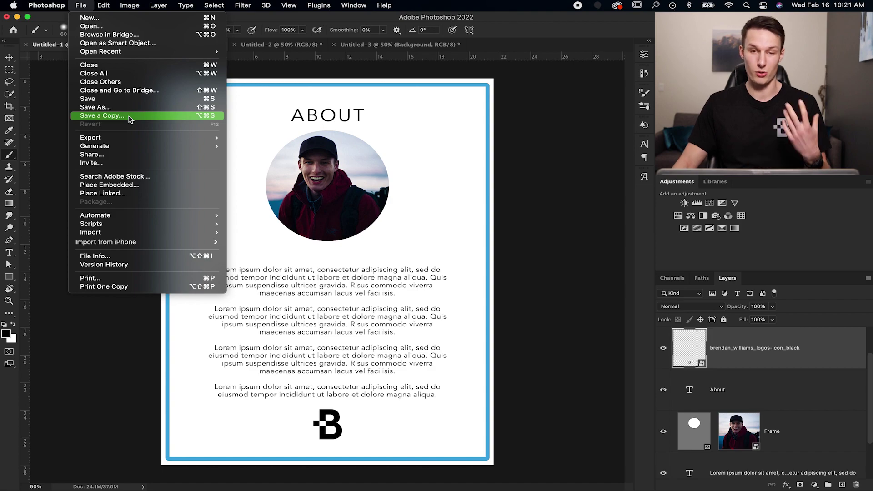
click(102, 115)
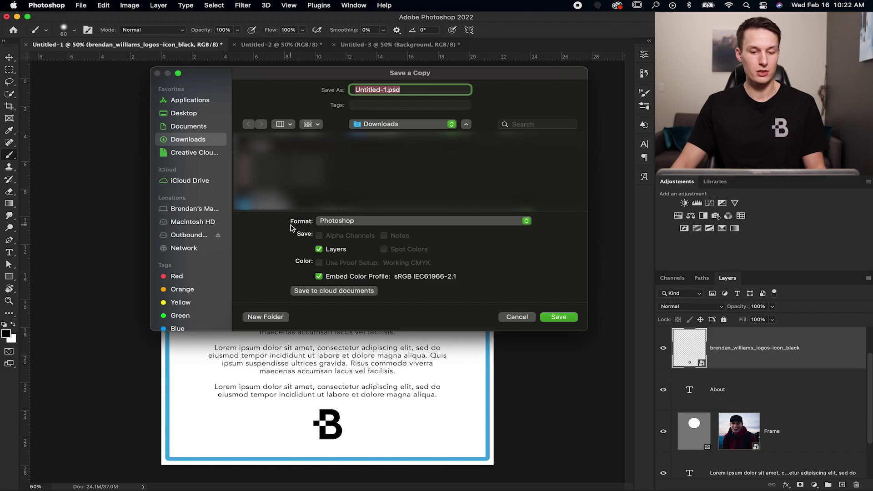
Set the copy's format to Photoshop PDF as Untitled-1.pdf in Downloads
click(336, 223)
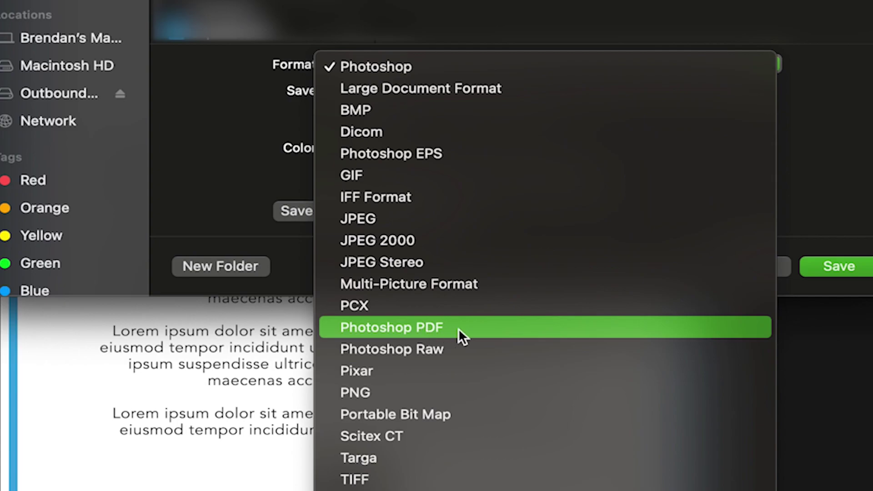
click(459, 329)
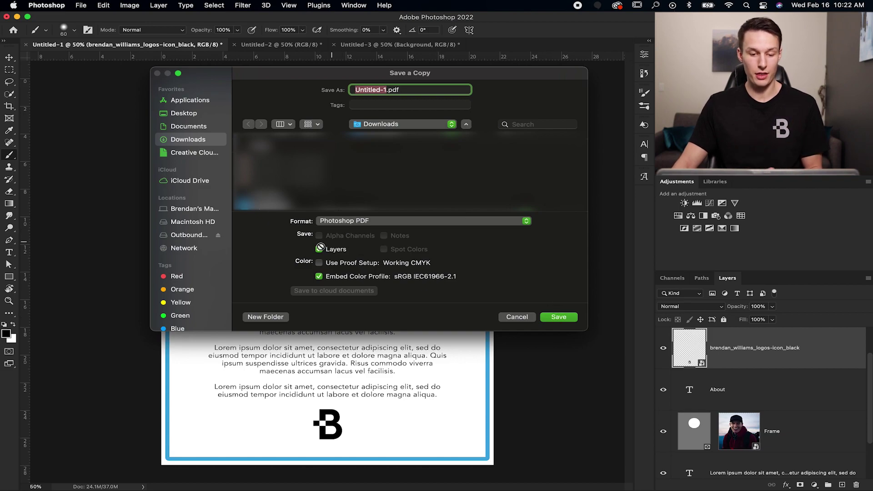
Save the copy, keeping the High Quality Print preset and Acrobat 5 (PDF 1.4) compatibility
click(553, 317)
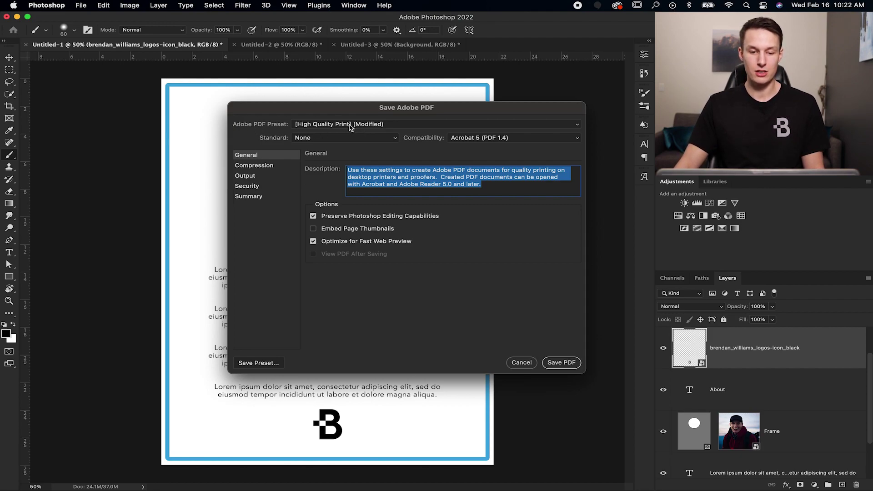
click(324, 129)
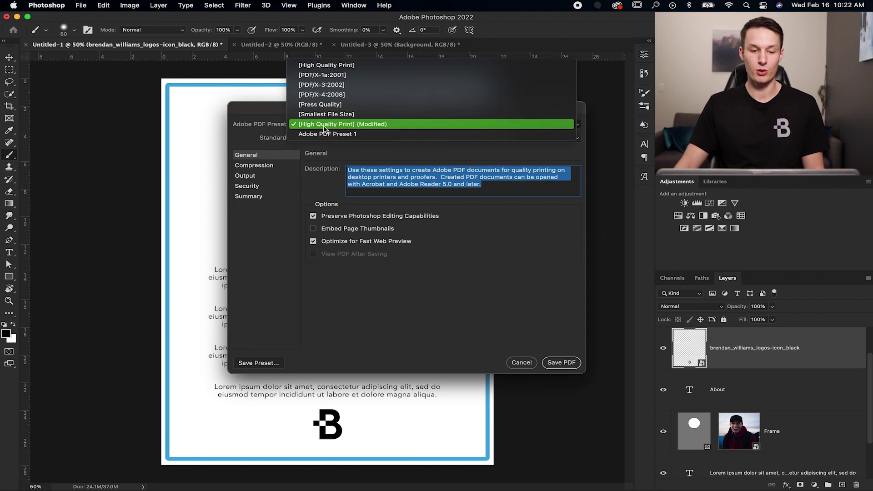
click(328, 67)
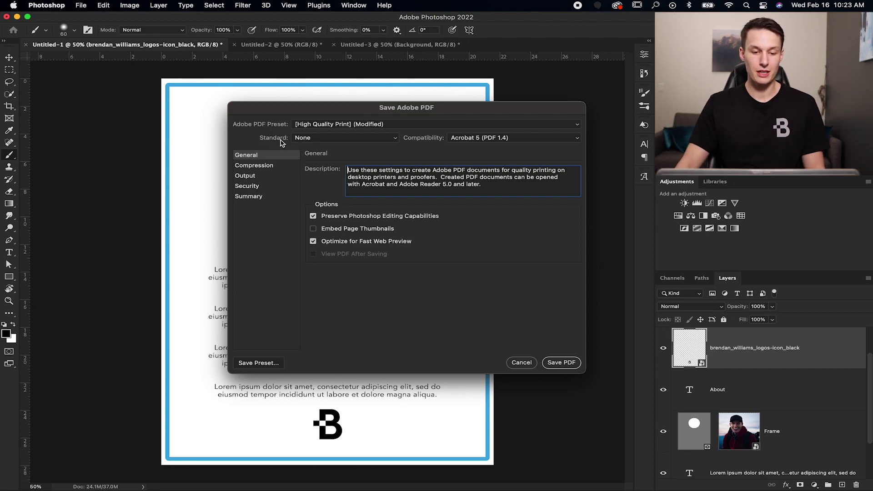
click(471, 143)
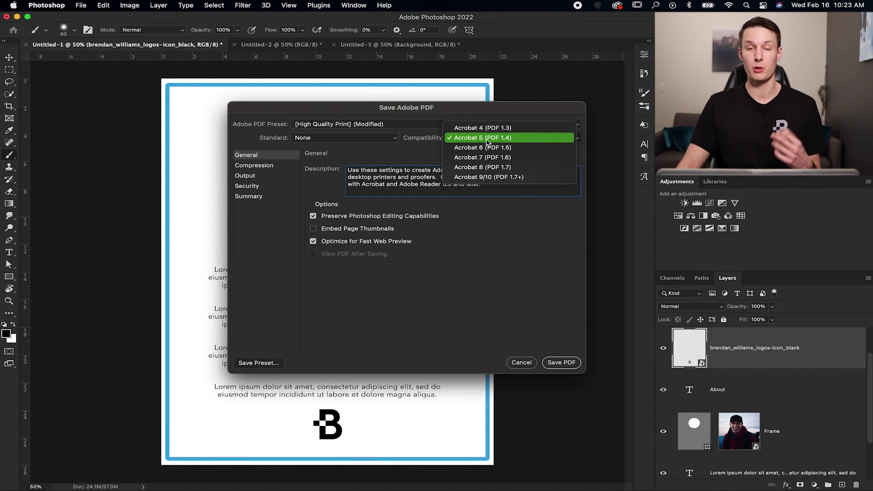
click(503, 139)
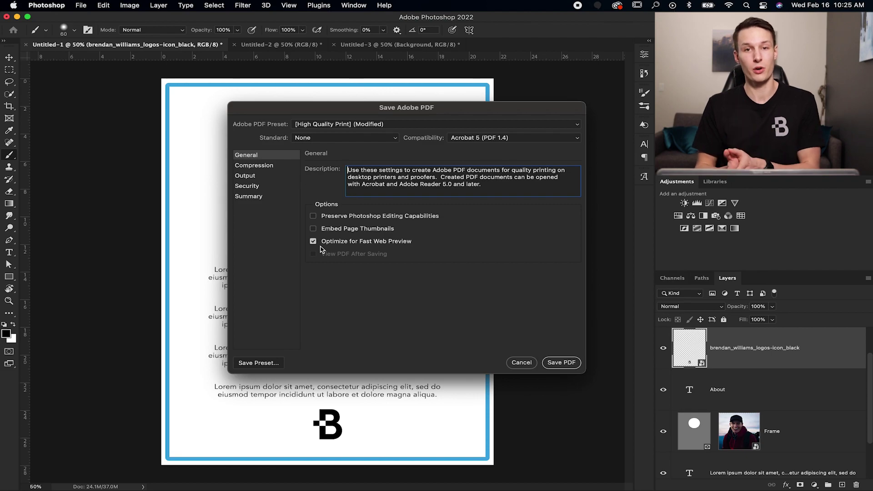
Check the Compression and Output settings, then require a password to open the PDF
click(270, 167)
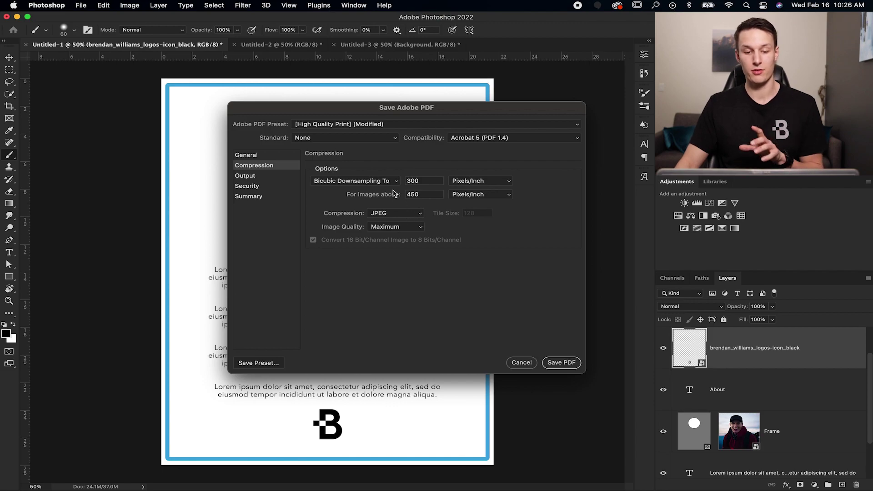
click(264, 177)
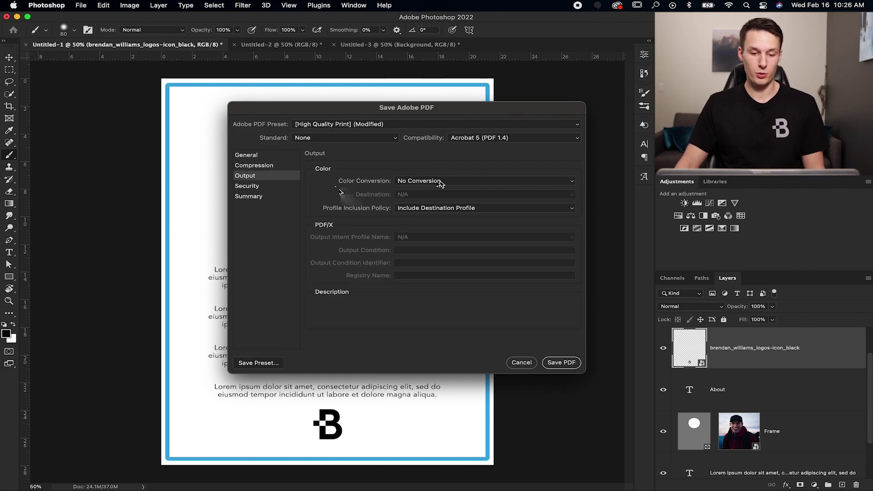
click(262, 187)
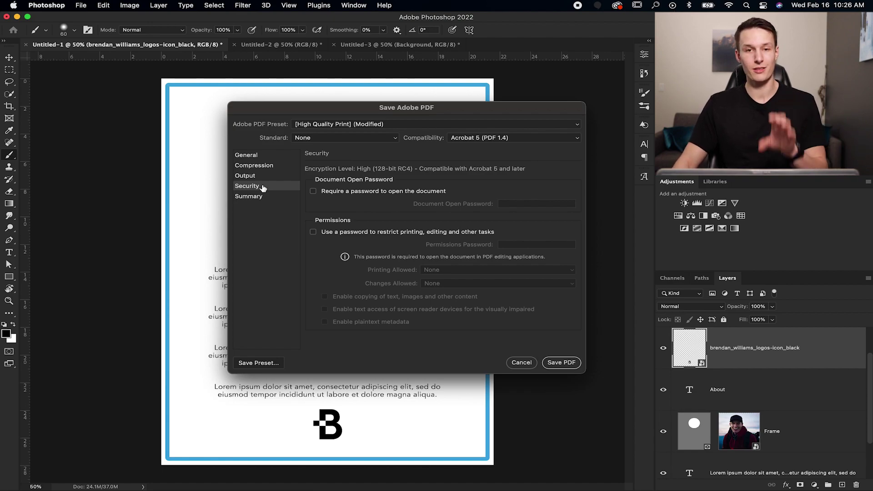
click(313, 192)
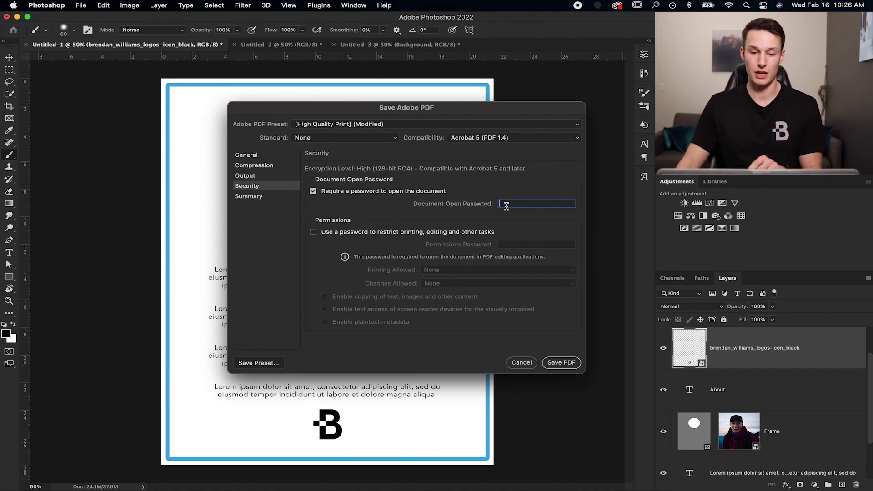
Review the PDF settings summary and save the PDF
click(262, 197)
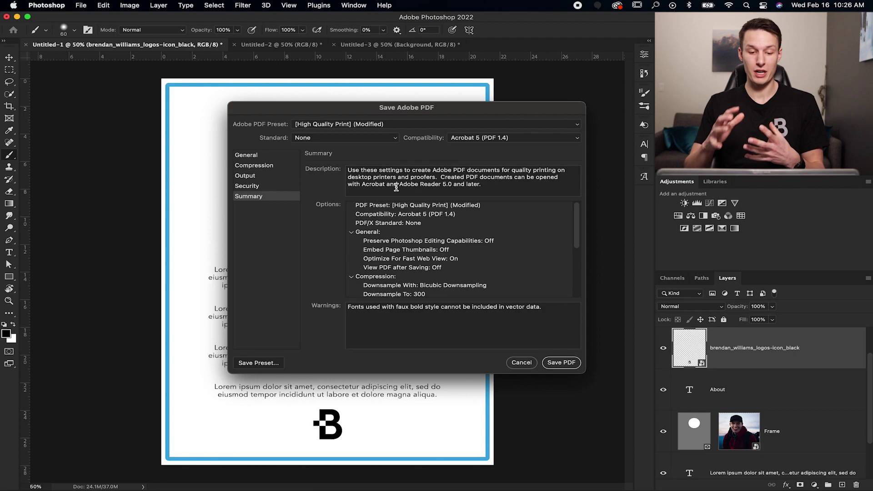
scroll(398, 250, down, 3)
scroll(398, 250, down, 2)
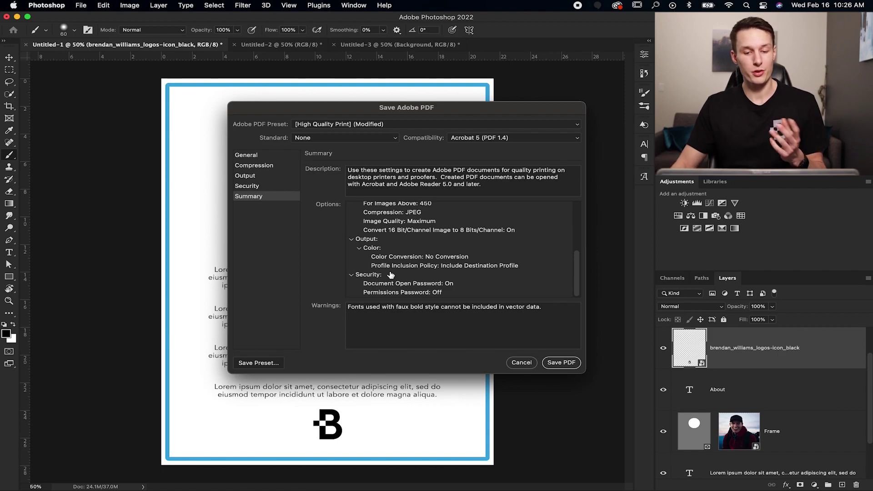
click(561, 363)
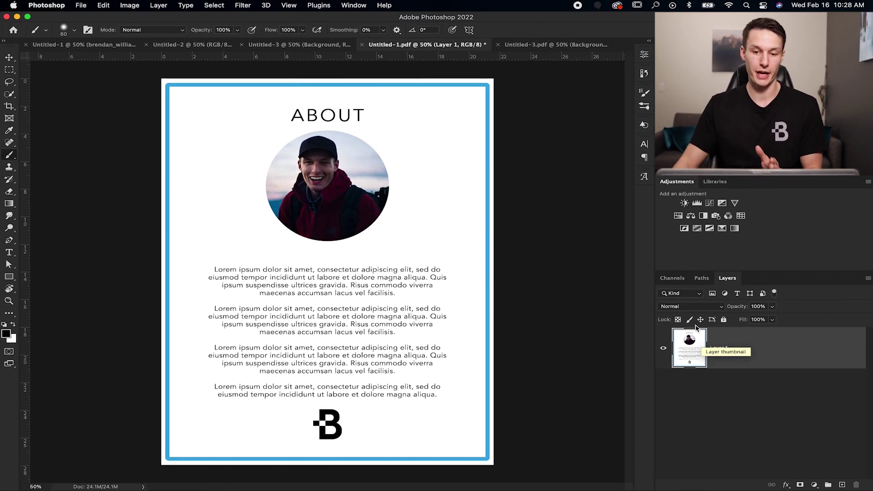
Switch to Untitled-3.pdf and scroll the Layers panel to its separate frame layers
click(541, 44)
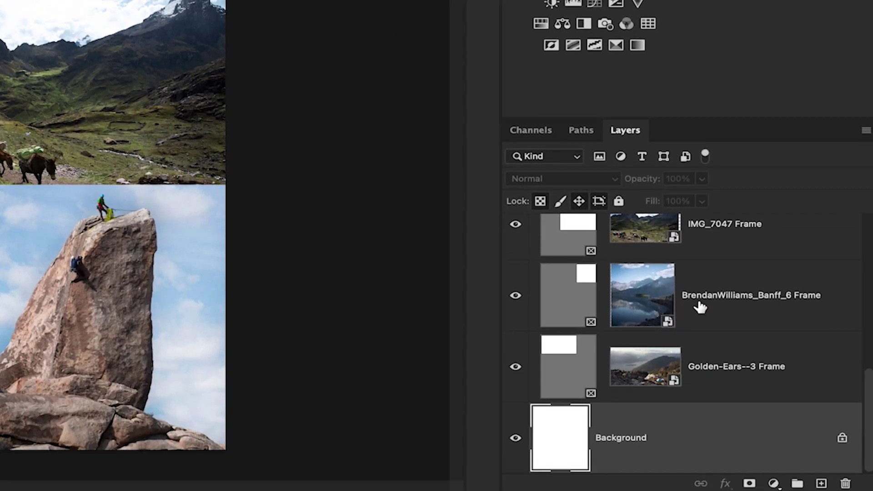
scroll(699, 308, up, 6)
scroll(700, 308, up, 3)
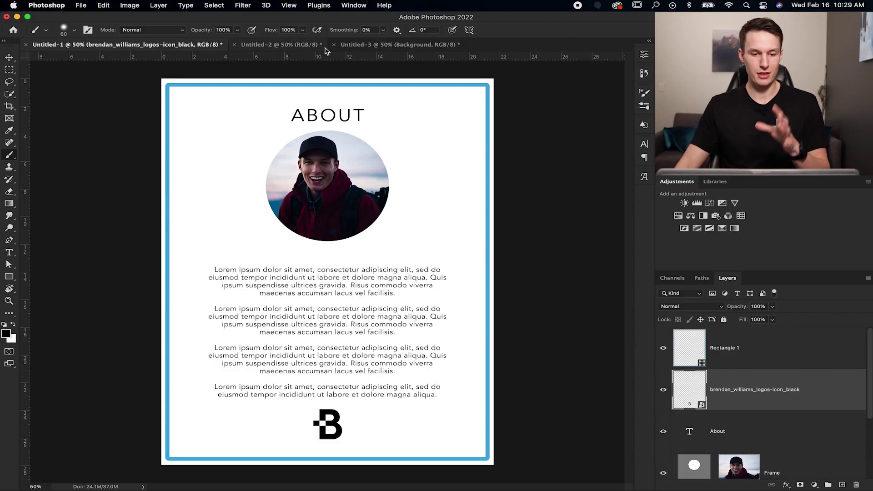
click(318, 45)
click(351, 46)
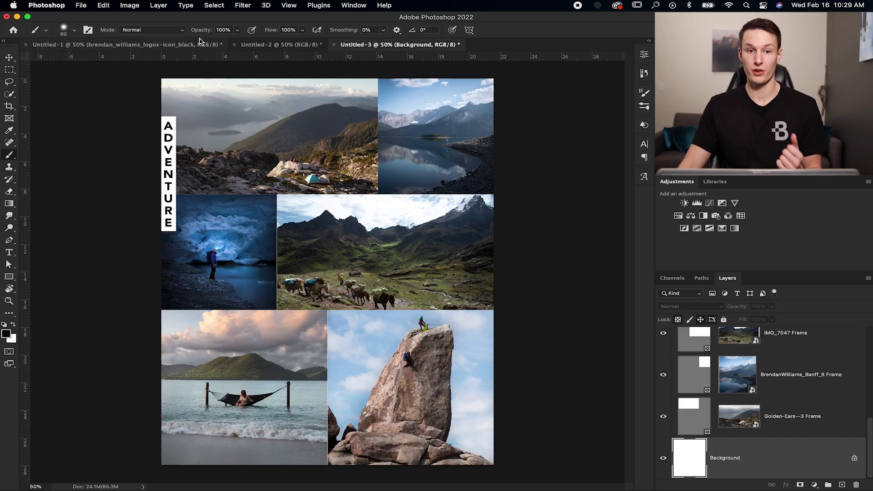
click(178, 49)
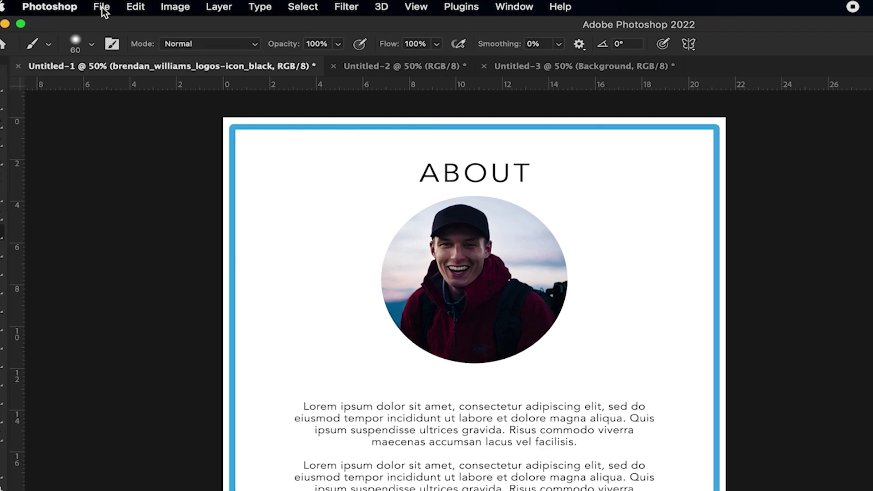
Start a PDF Presentation adding open files Untitled-1, Untitled-2 and Untitled-3 as a multi-page document
click(81, 5)
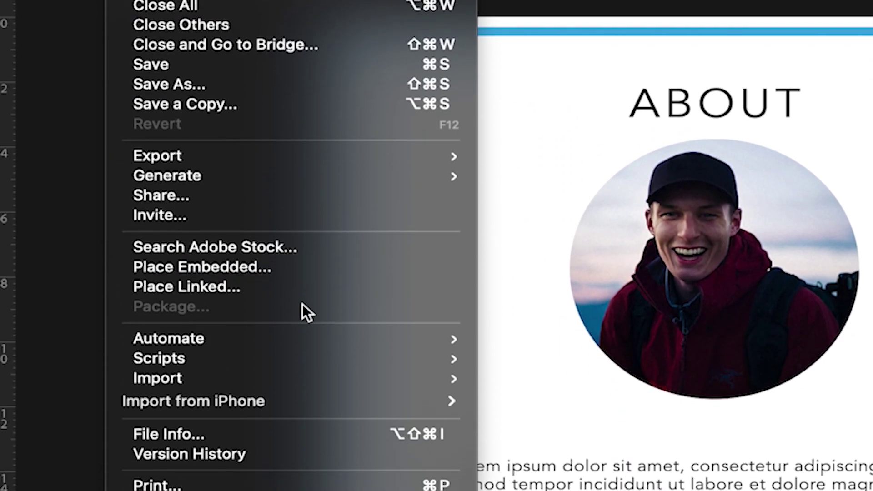
mouse_move(296, 341)
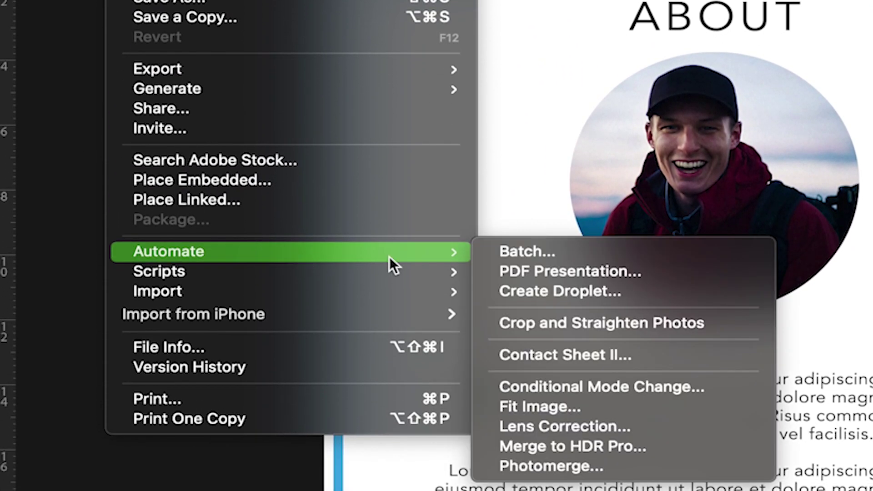
click(661, 275)
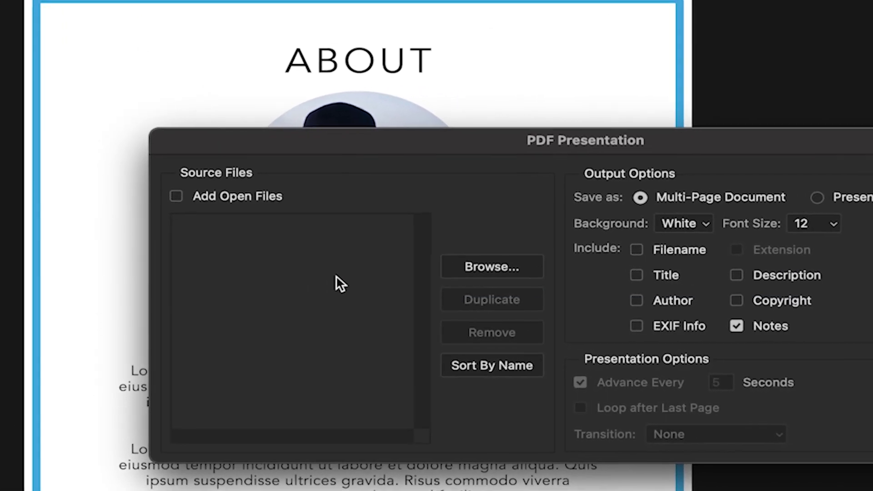
drag(355, 117, 348, 97)
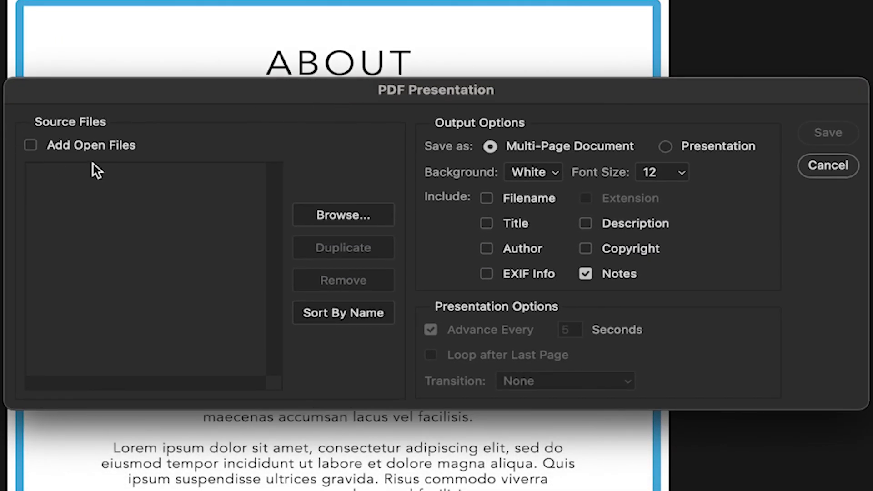
click(32, 146)
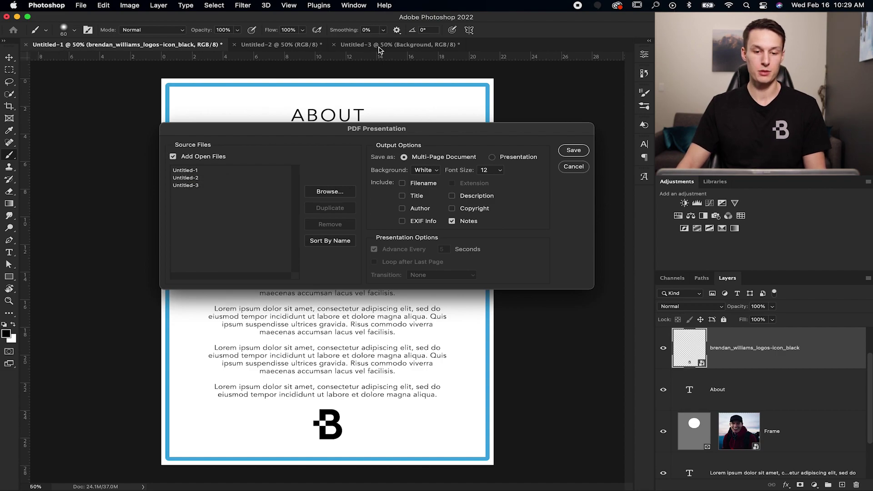
mouse_move(191, 171)
mouse_down()
mouse_move(194, 186)
mouse_move(197, 171)
mouse_up()
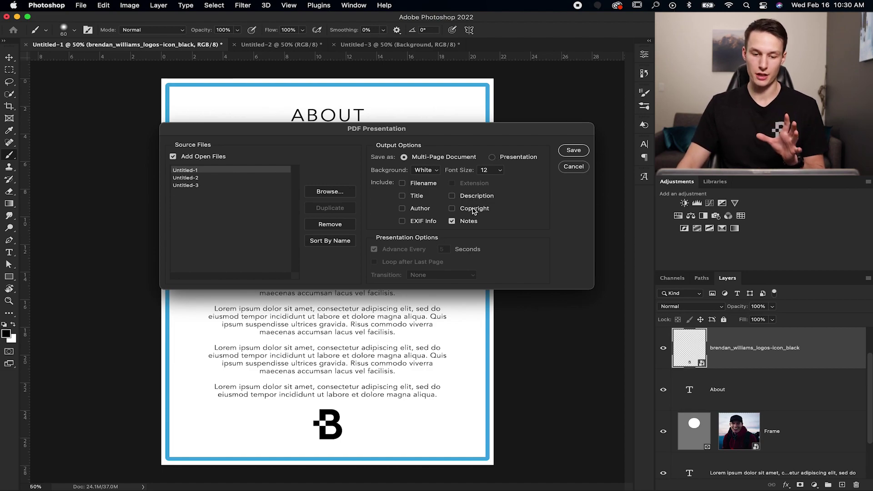
Save the PDF presentation to the Desktop
click(574, 150)
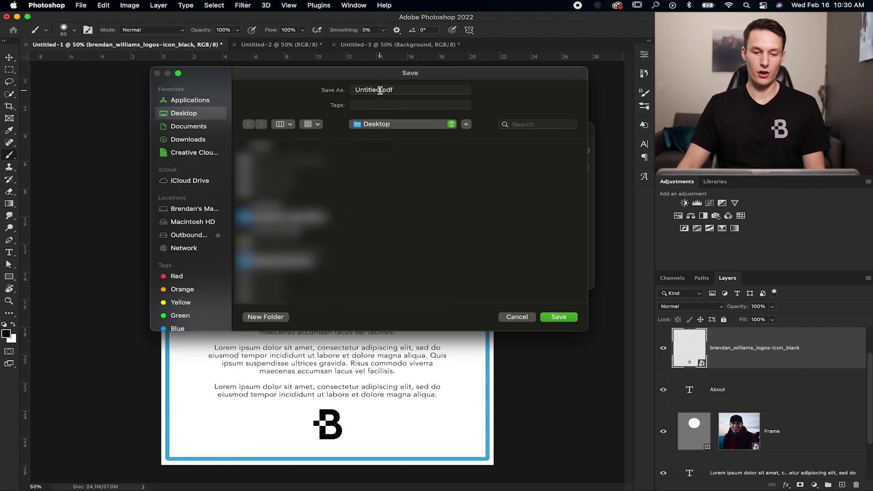
click(561, 320)
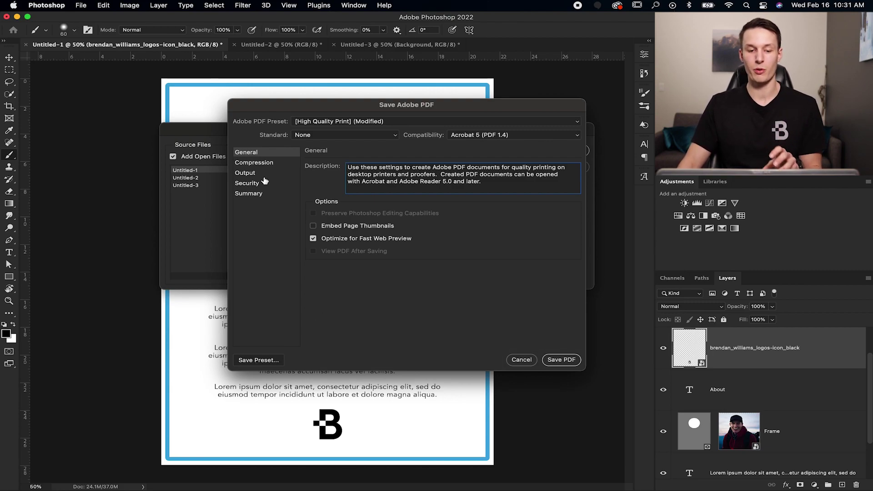
Choose Adobe PDF Preset 1 as the PDF preset
key(super+a)
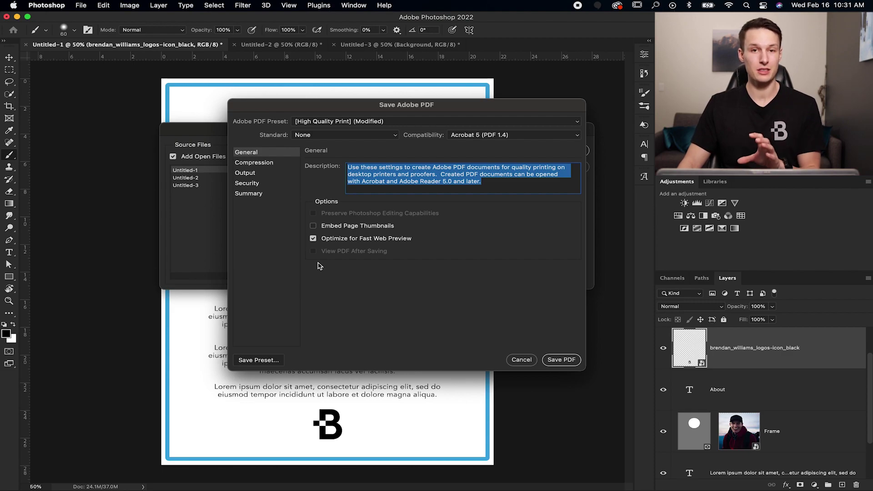
click(342, 122)
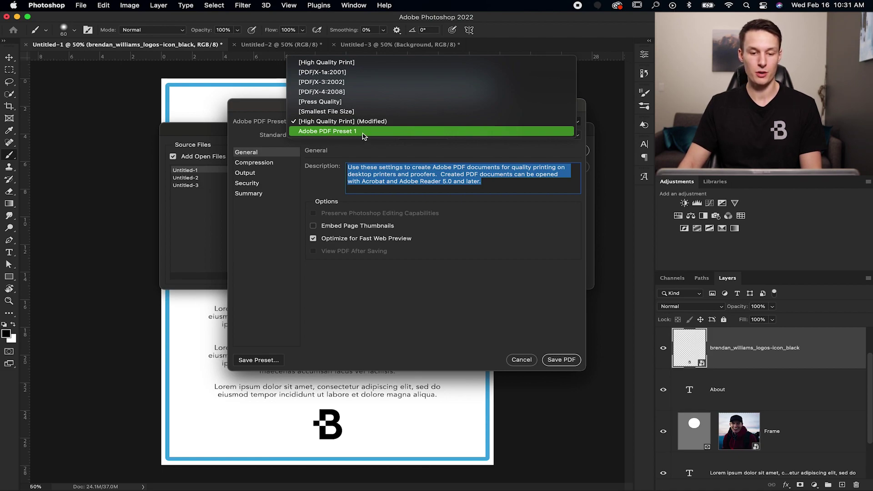
click(364, 132)
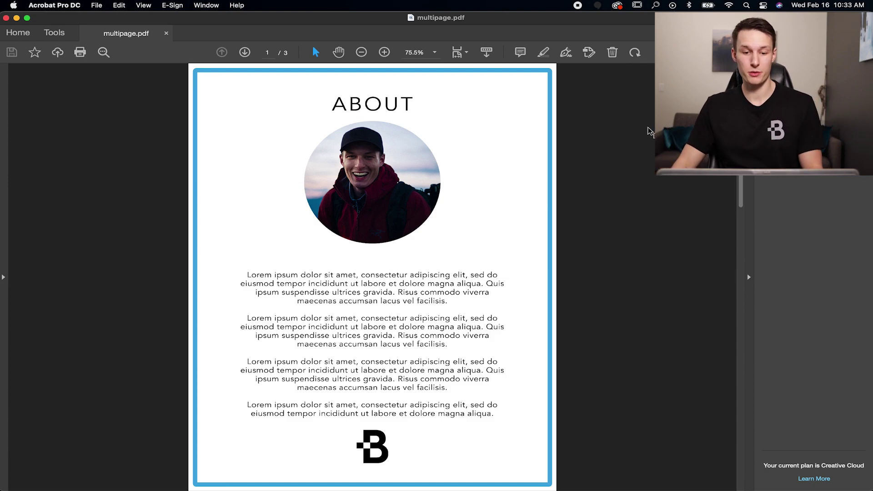
Scroll through the About, Landscapes and Adventure pages of multipage.pdf and back to page 1
scroll(477, 172, down, 5)
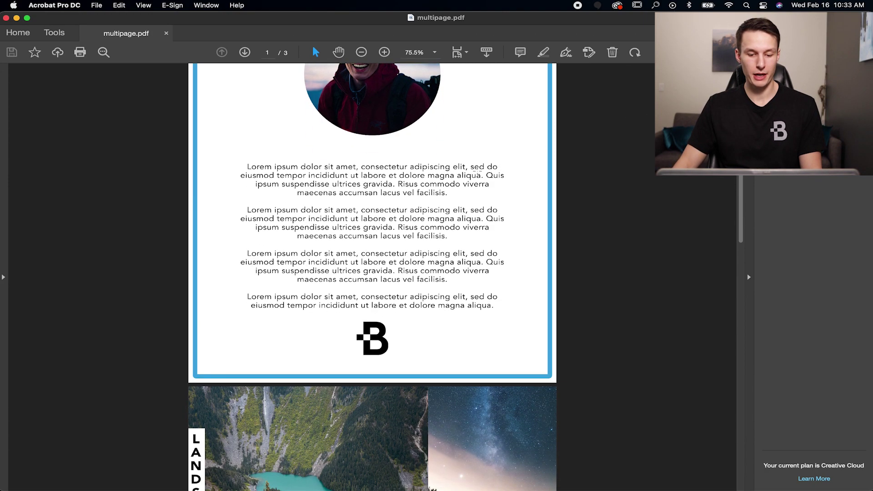
scroll(477, 171, down, 20)
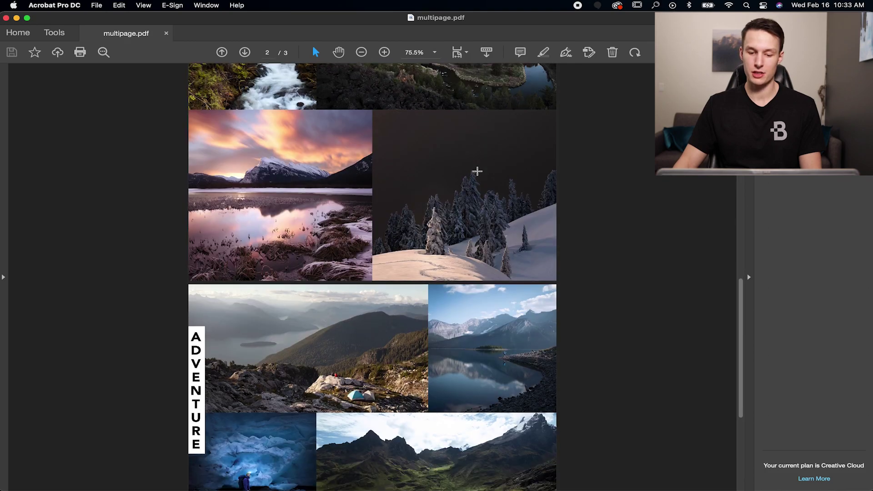
scroll(477, 171, down, 2)
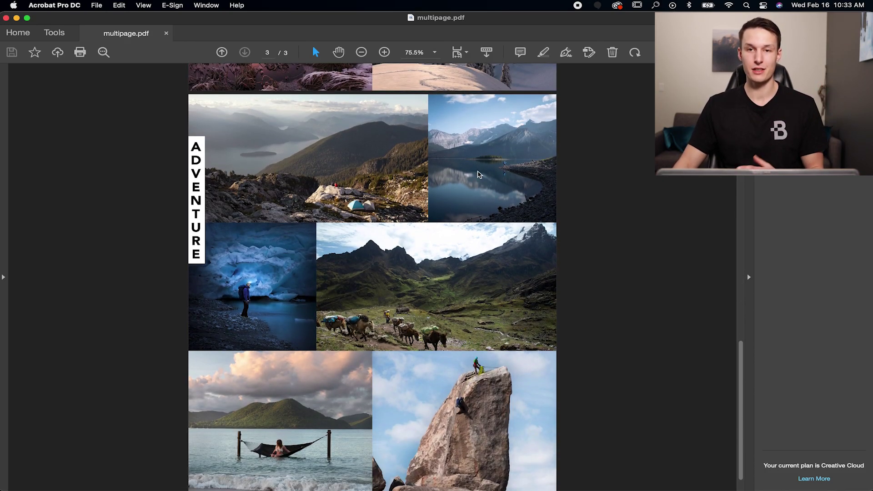
scroll(478, 172, up, 13)
scroll(477, 171, up, 10)
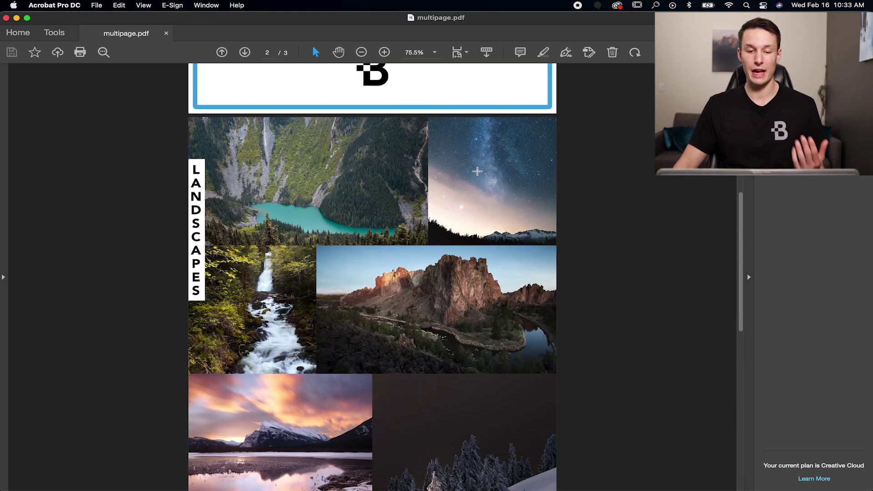
scroll(349, 189, up, 3)
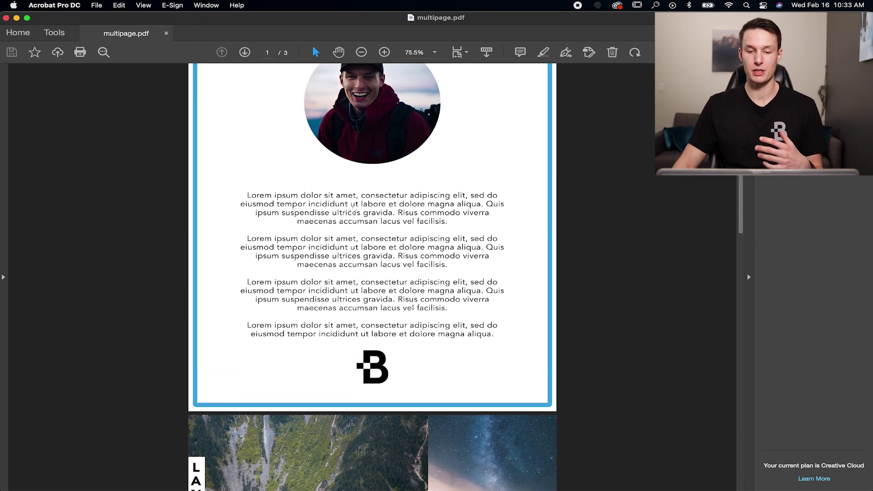